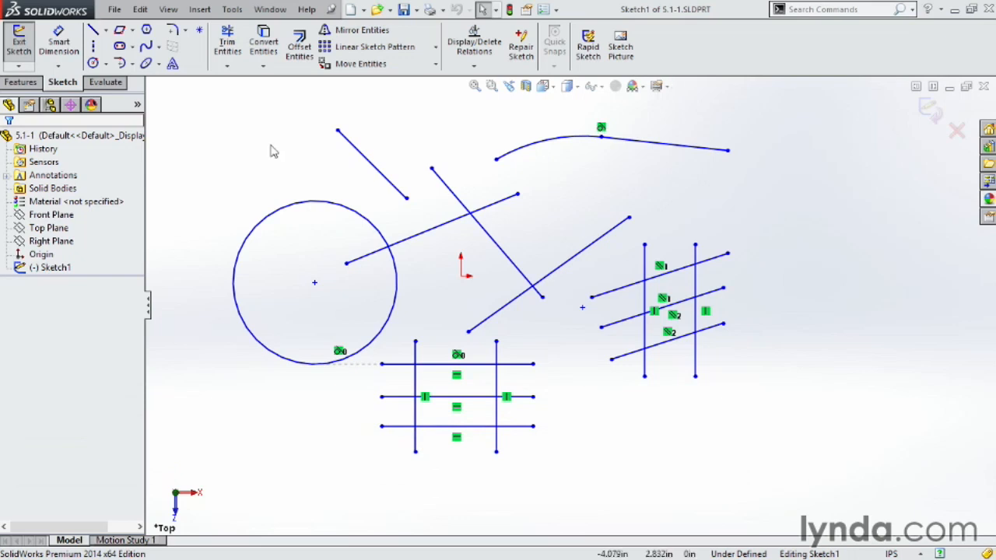
# - With Extend Entities, lengthen the right vertical, long diagonal, arc end, and the line through the circle
pyautogui.click(227, 67)
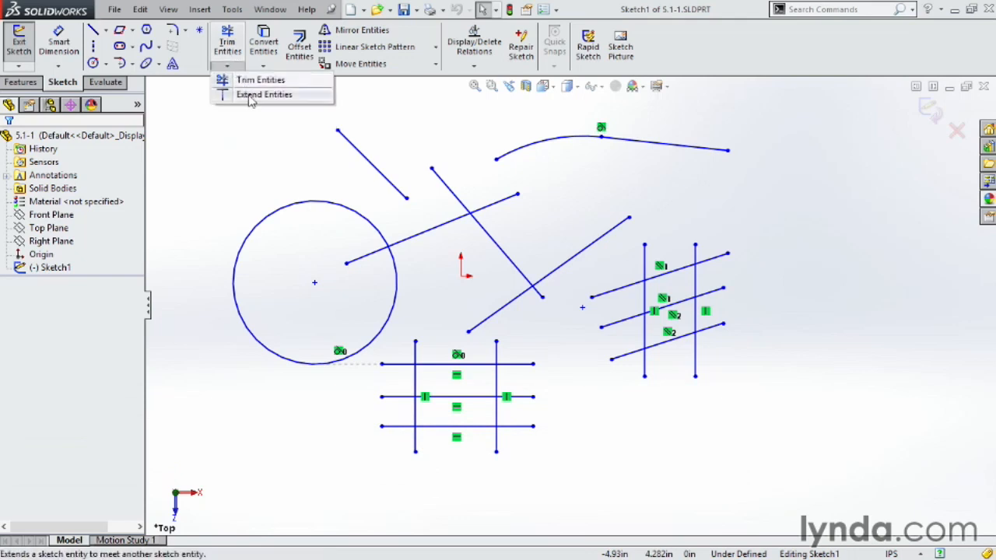
pyautogui.click(251, 95)
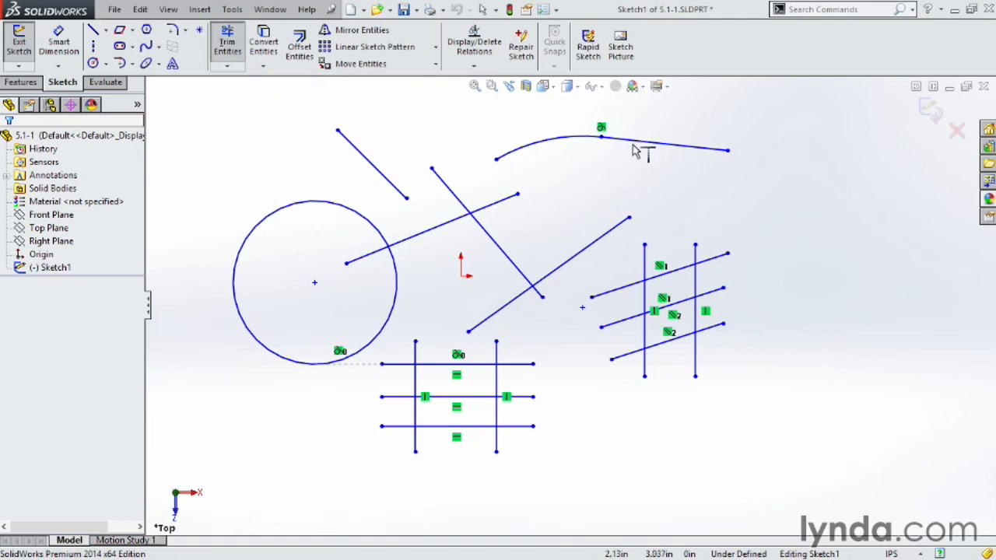
pyautogui.click(701, 259)
pyautogui.click(617, 233)
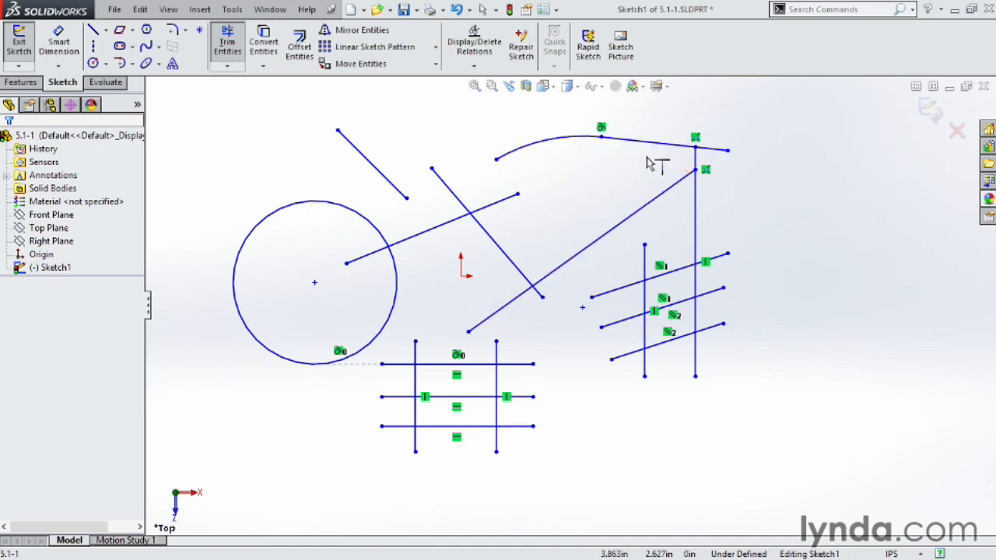
pyautogui.click(510, 165)
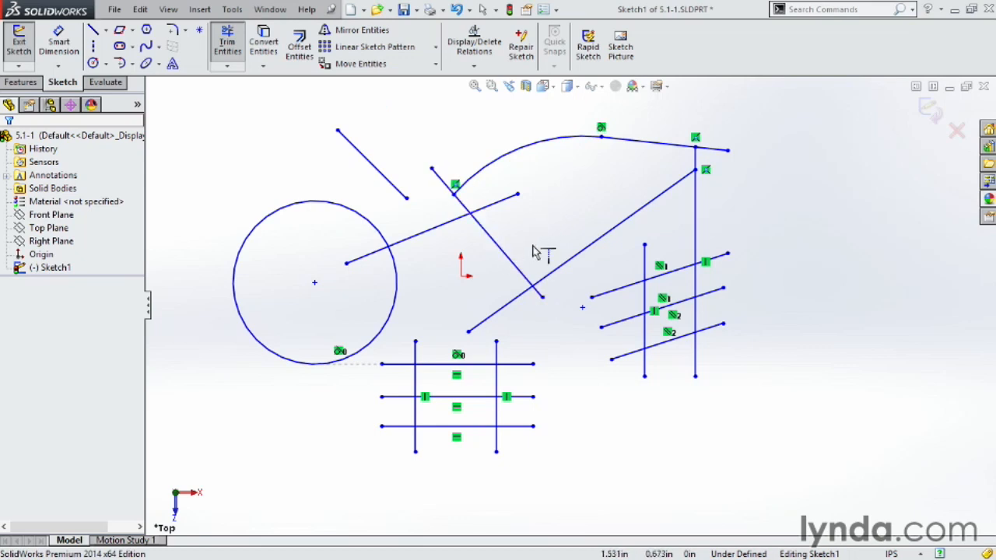
pyautogui.click(363, 265)
pyautogui.press('Escape')
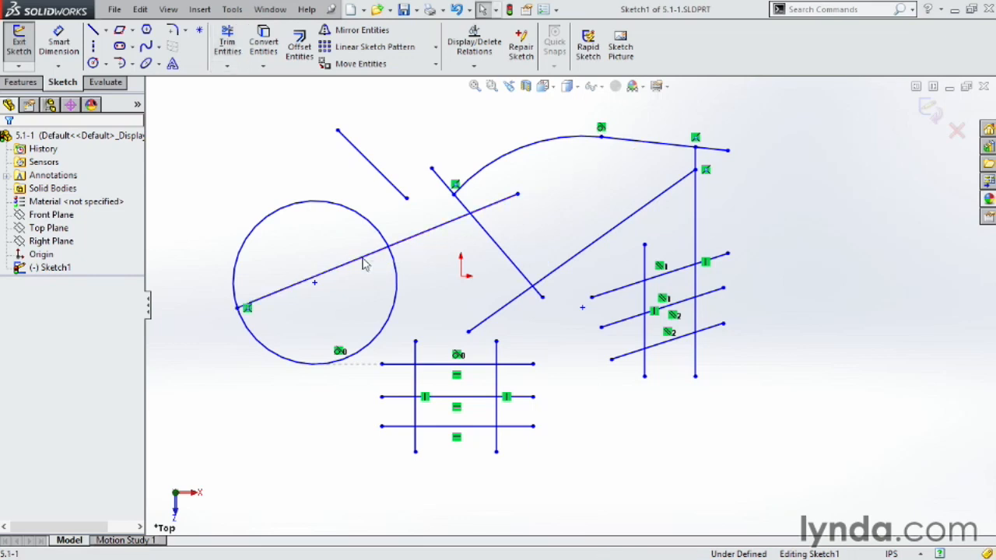
pyautogui.click(228, 47)
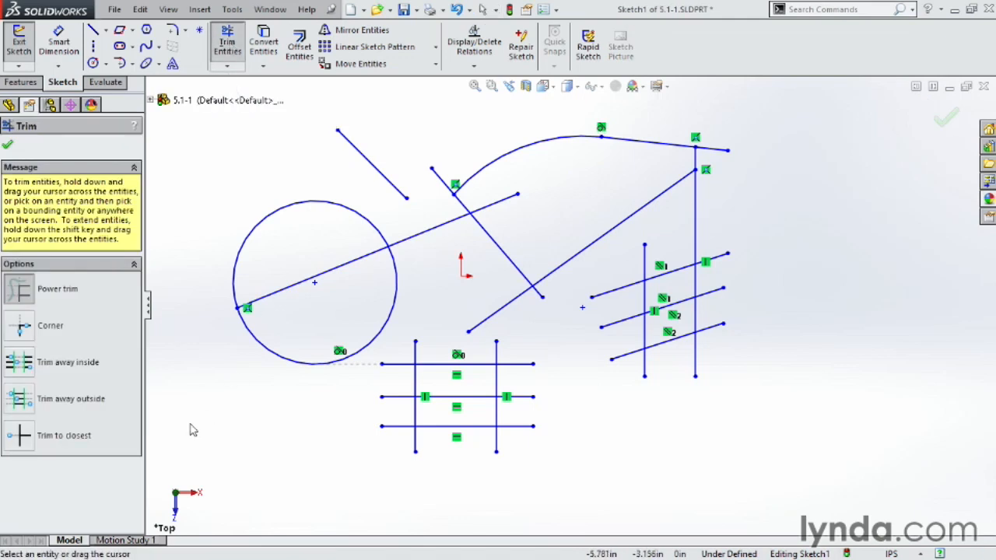
pyautogui.click(21, 439)
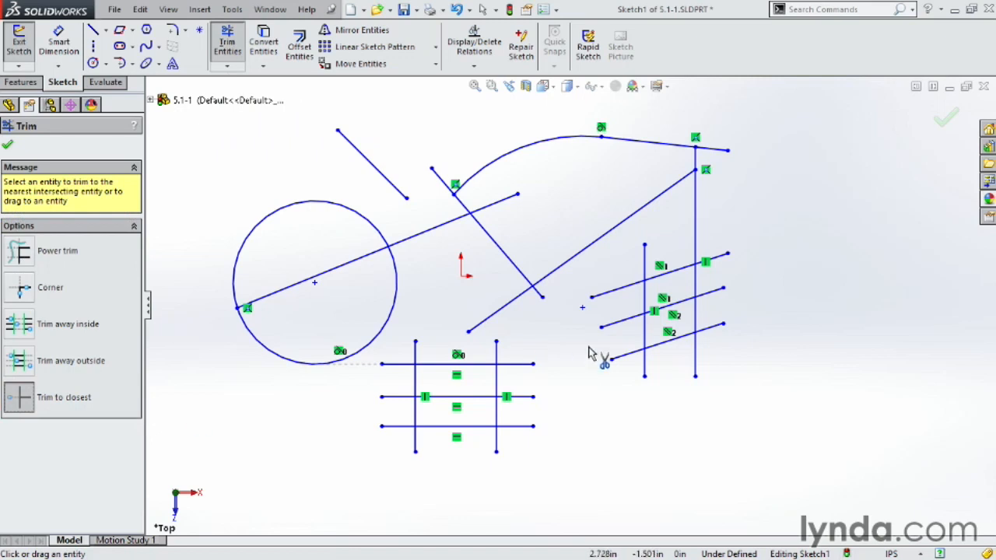
pyautogui.click(615, 297)
pyautogui.click(623, 319)
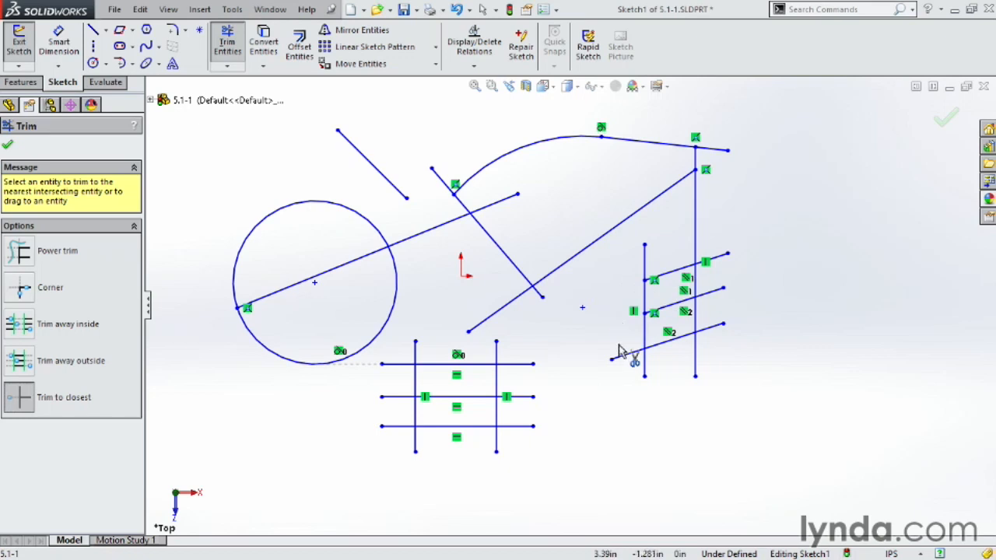
pyautogui.click(622, 356)
pyautogui.click(503, 207)
pyautogui.click(538, 294)
pyautogui.click(518, 308)
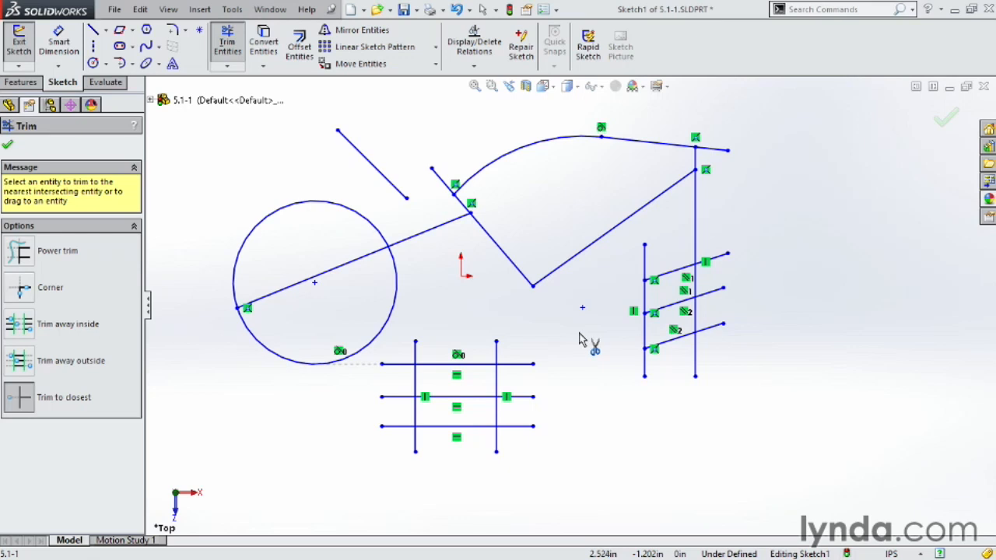
pyautogui.click(458, 9)
pyautogui.click(457, 9)
pyautogui.click(457, 9)
pyautogui.click(458, 9)
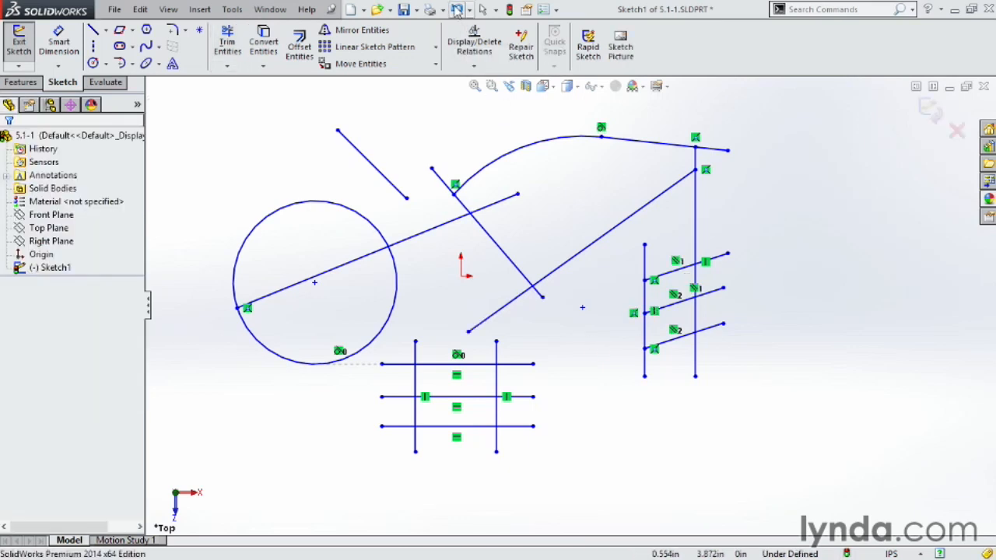
pyautogui.click(458, 10)
pyautogui.click(458, 9)
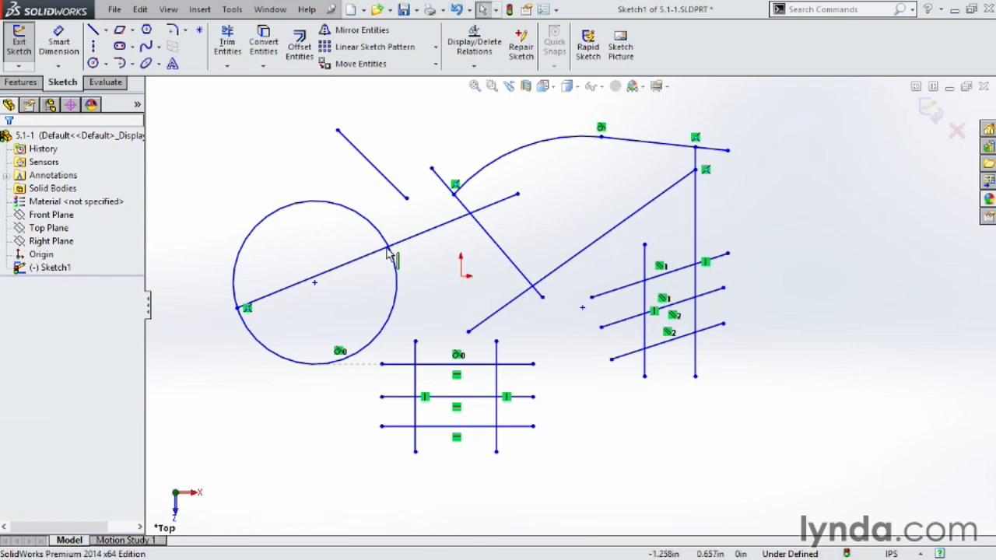
# - Trim the three slanted lines to between the two verticals using Trim away outside
pyautogui.click(227, 43)
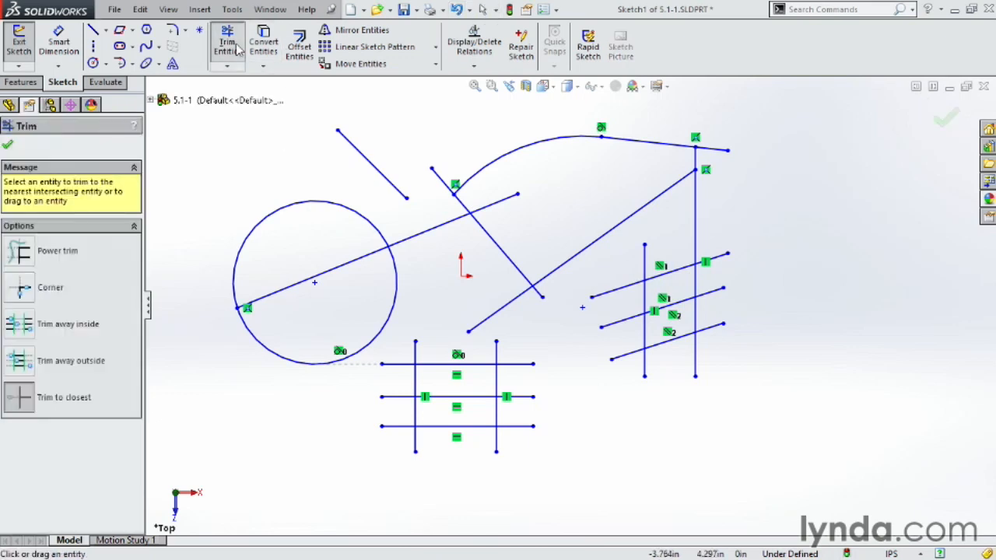
pyautogui.click(20, 361)
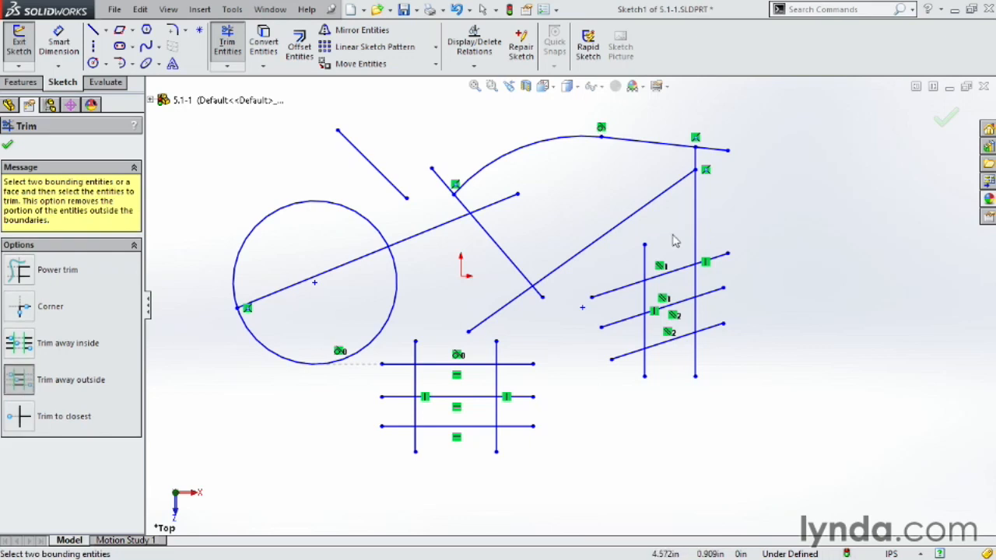
pyautogui.click(645, 269)
pyautogui.click(696, 246)
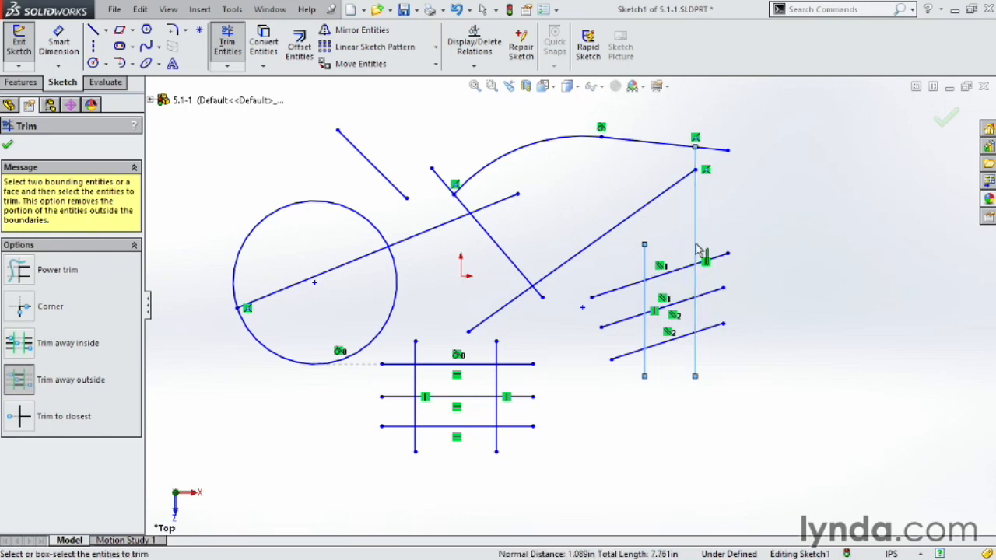
pyautogui.click(612, 297)
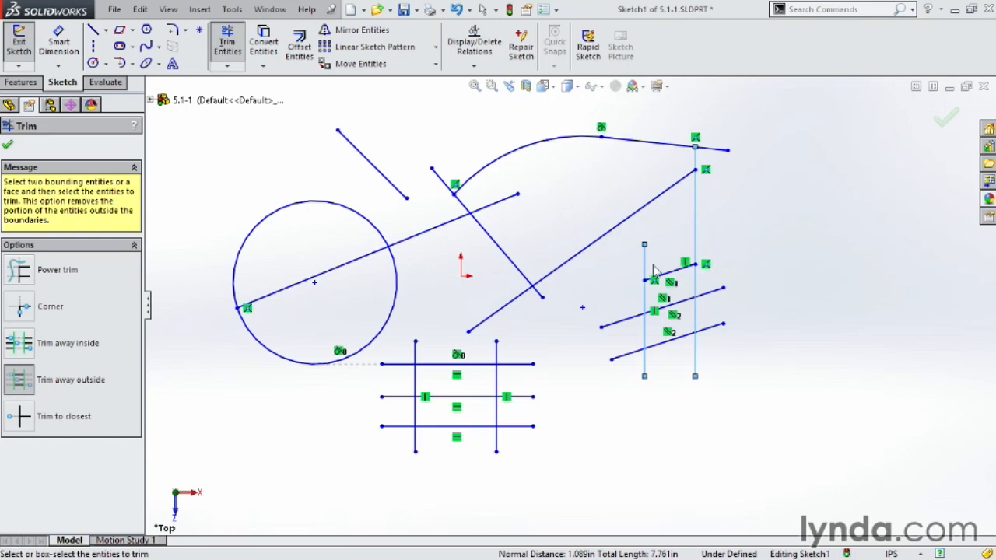
pyautogui.click(678, 304)
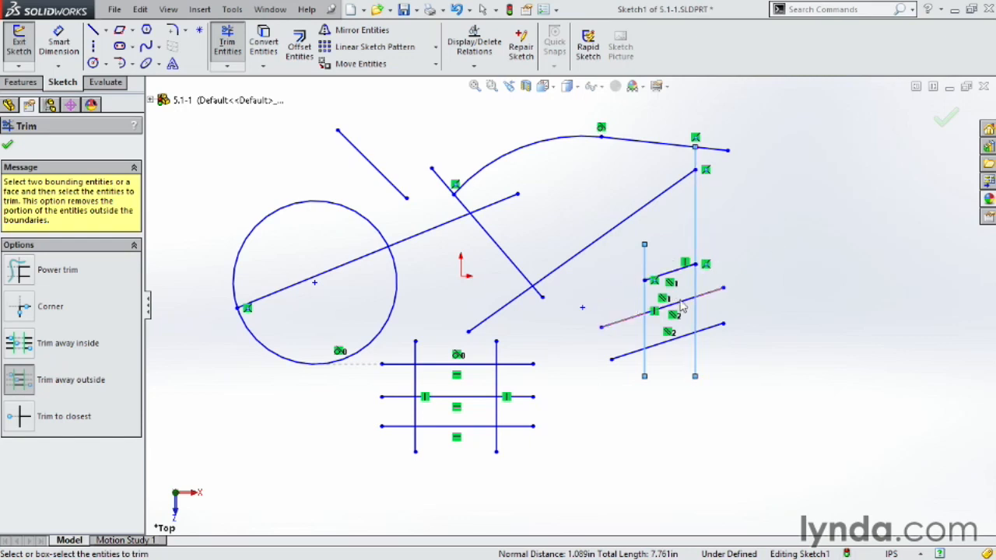
pyautogui.click(712, 330)
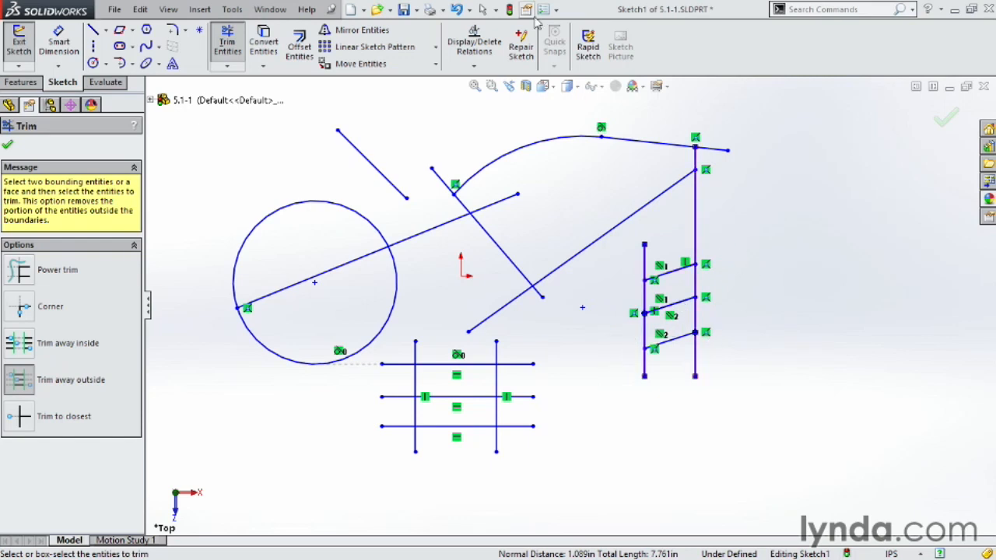
# - Undo the last two trims to restore the slanted lines, then restart Trim Entities
pyautogui.click(458, 11)
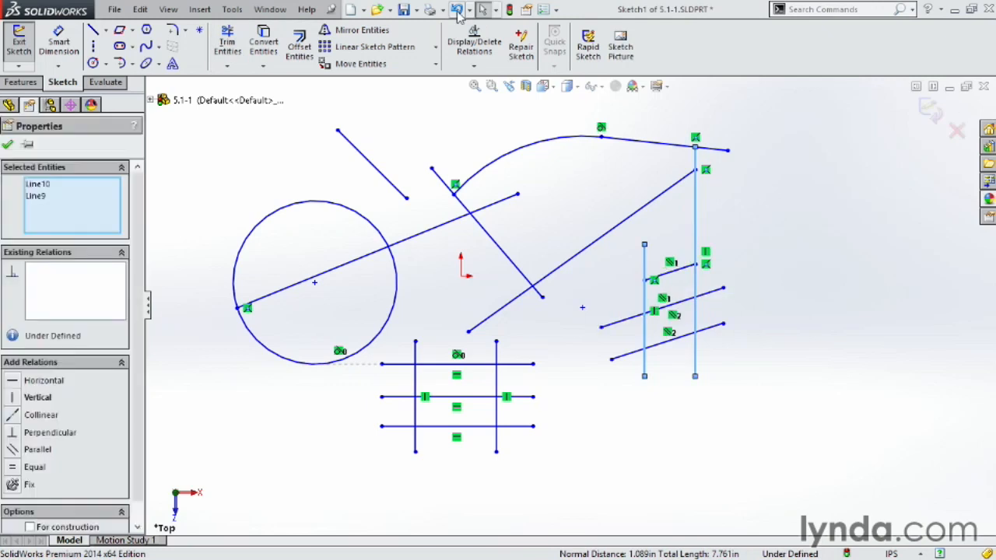
pyautogui.click(458, 11)
pyautogui.click(227, 44)
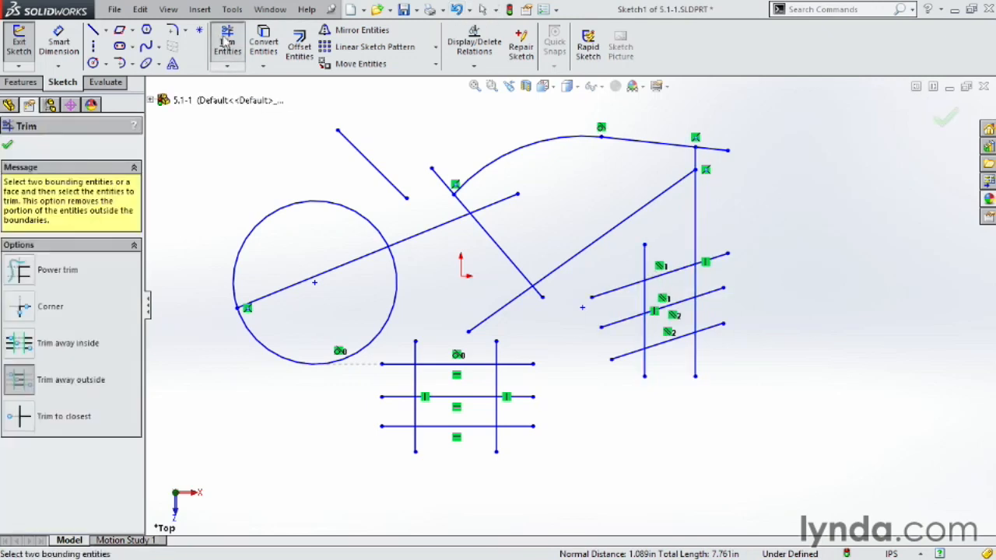
# - Using Trim away inside with both verticals as boundaries, cut the top, middle and bottom slanted lines
pyautogui.click(29, 353)
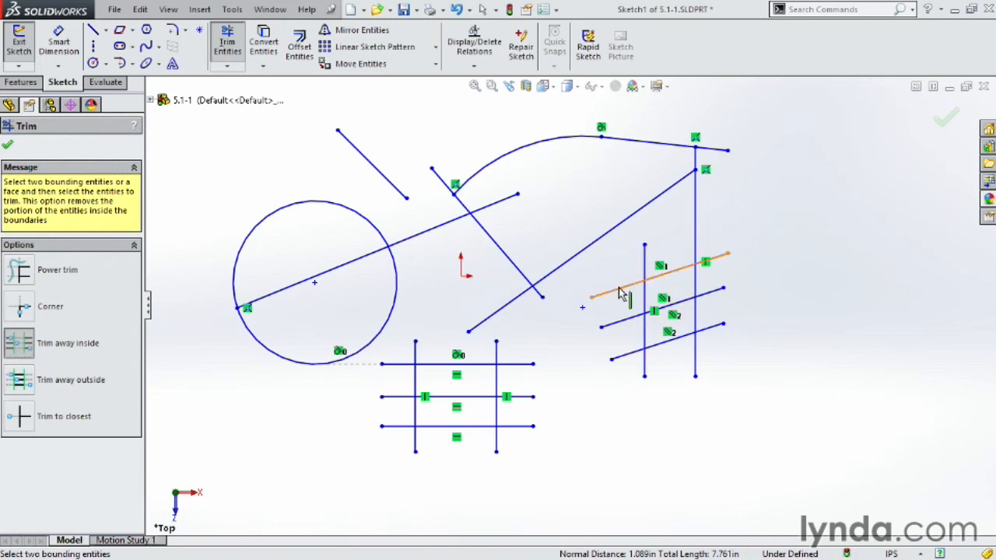
pyautogui.click(644, 272)
pyautogui.click(695, 251)
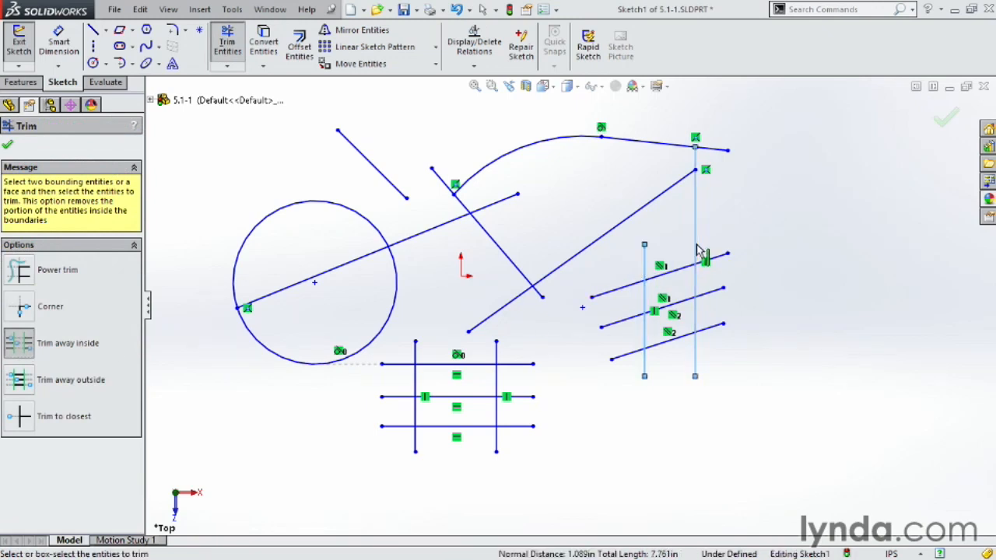
pyautogui.click(621, 289)
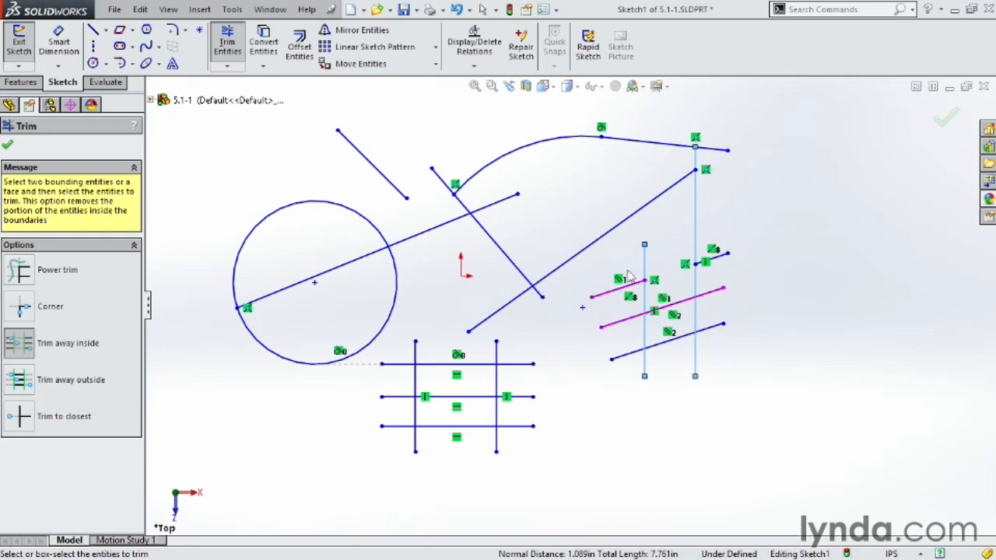
pyautogui.click(685, 301)
pyautogui.click(710, 328)
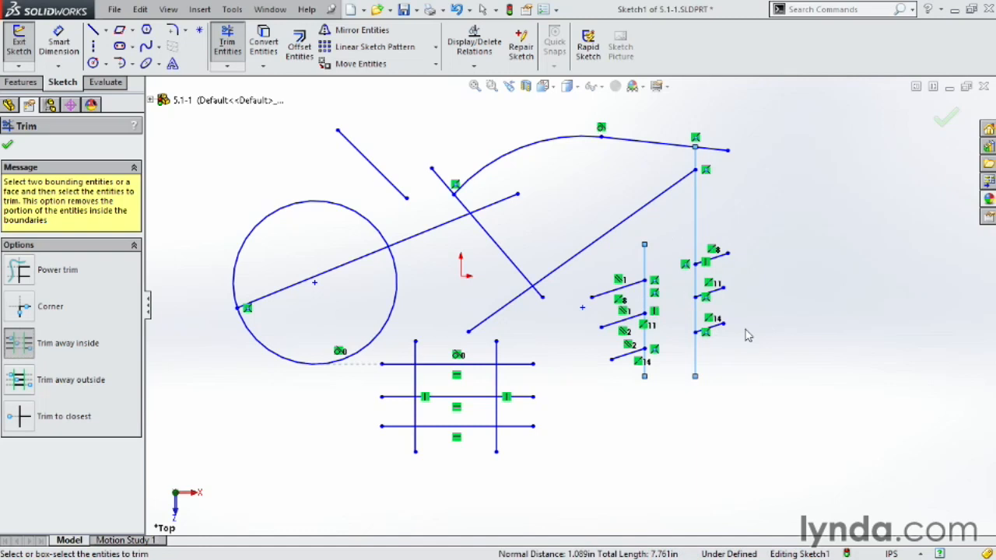
pyautogui.click(24, 310)
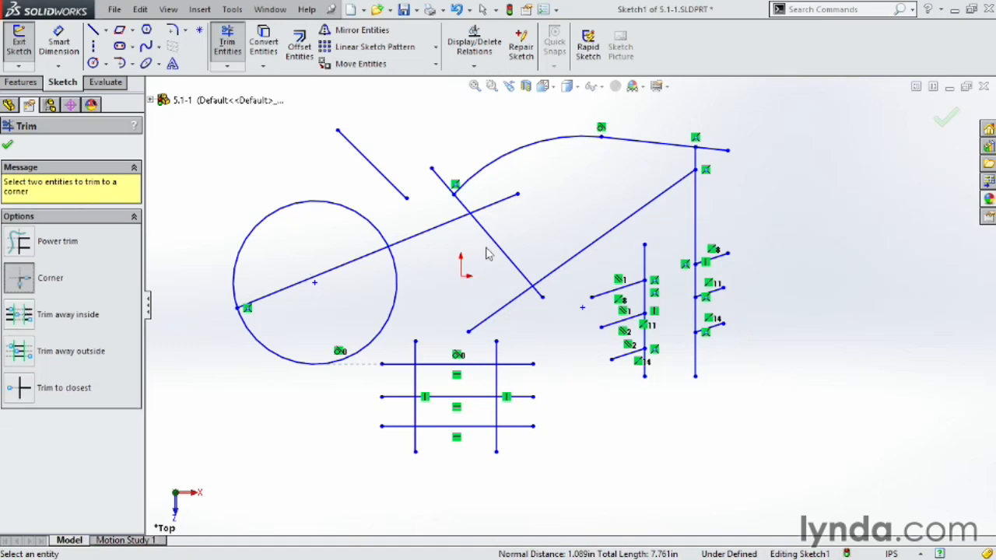
# - Corner-trim the top and bottom lines against both verticals to close all four rectangle corners
pyautogui.click(471, 365)
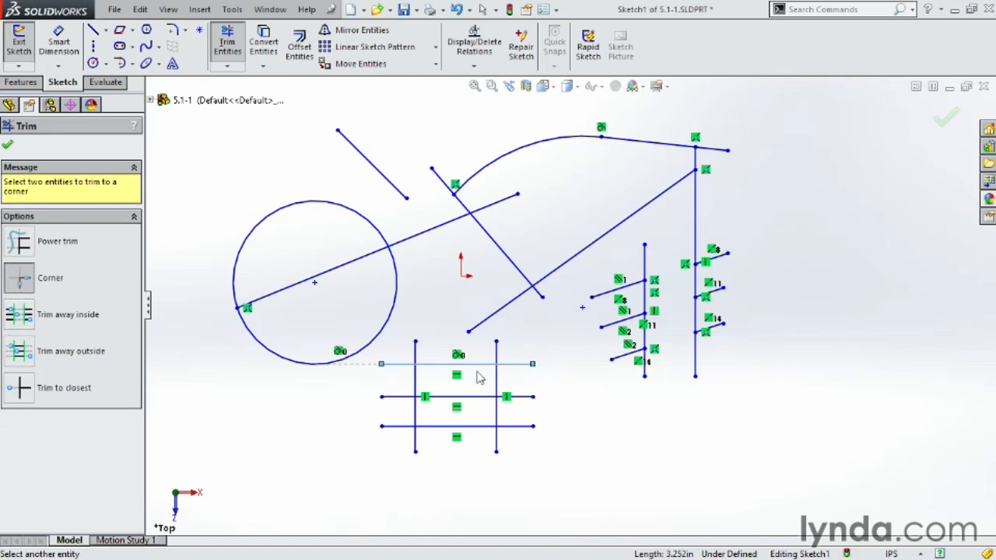
pyautogui.click(496, 381)
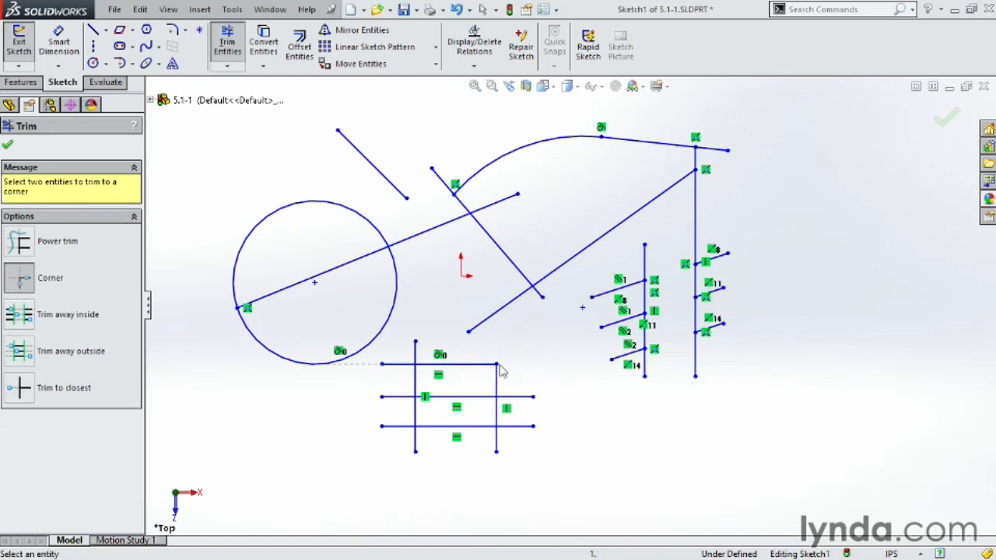
pyautogui.click(428, 365)
pyautogui.click(417, 389)
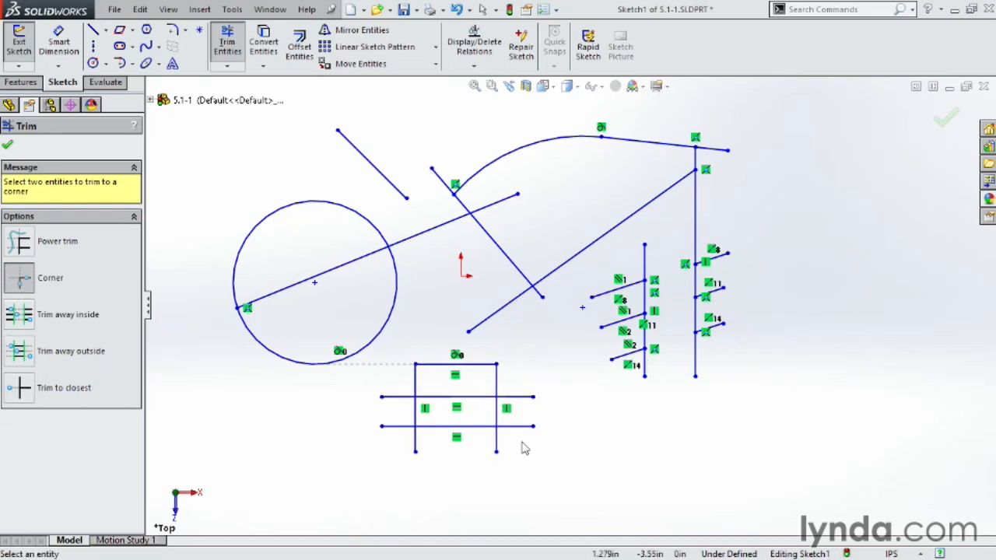
pyautogui.click(498, 416)
pyautogui.click(478, 426)
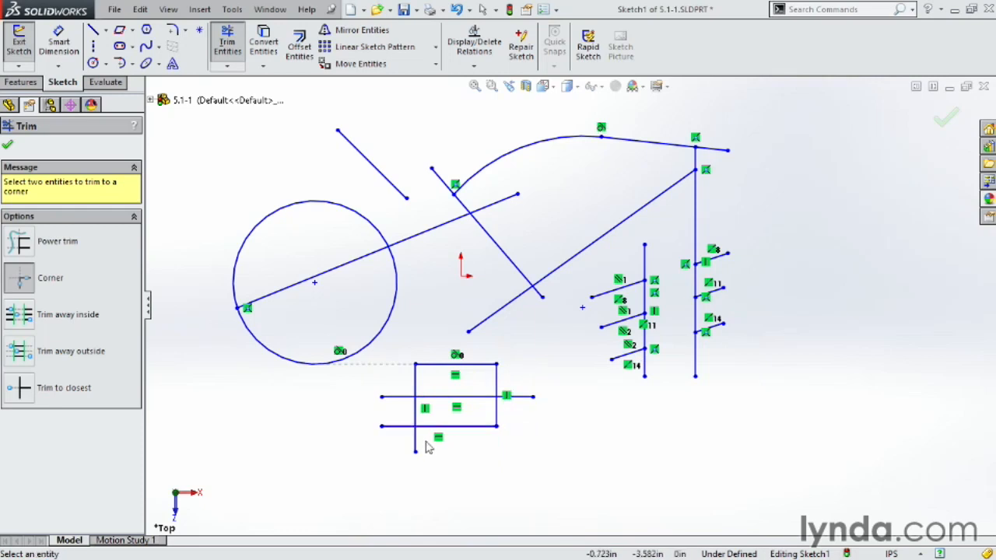
pyautogui.click(440, 426)
pyautogui.click(417, 420)
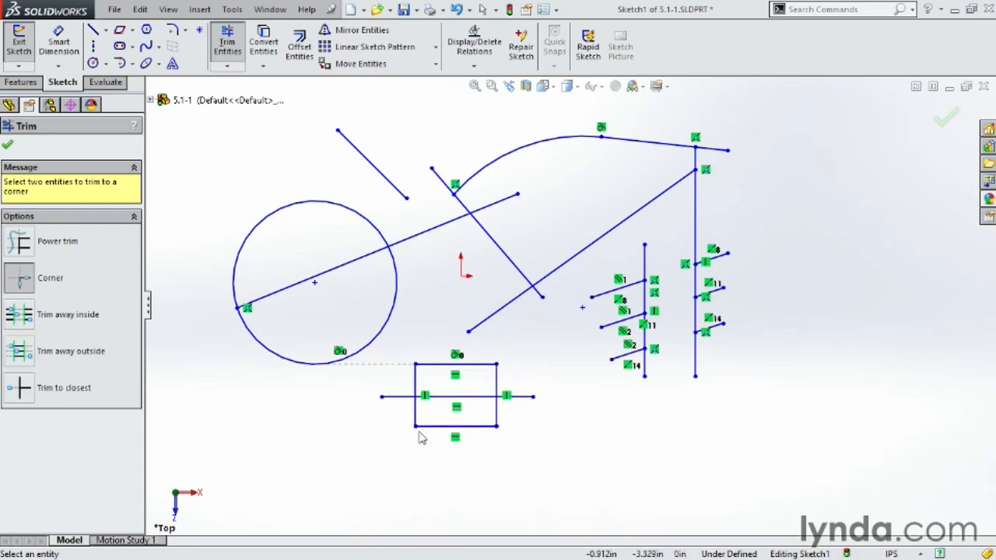
pyautogui.click(28, 247)
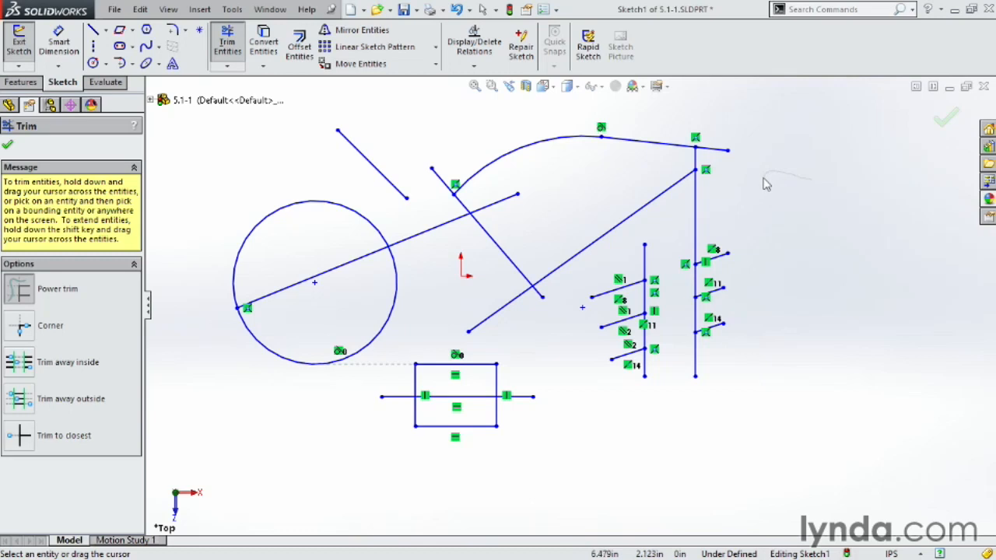
# - Power-trim away the long right vertical line, its stubs, and the lowest slanted line
pyautogui.moveTo(819, 230)
pyautogui.mouseDown()
pyautogui.moveTo(762, 209)
pyautogui.moveTo(762, 223)
pyautogui.moveTo(802, 252)
pyautogui.moveTo(763, 243)
pyautogui.moveTo(763, 265)
pyautogui.moveTo(728, 214)
pyautogui.moveTo(717, 225)
pyautogui.moveTo(716, 336)
pyautogui.moveTo(688, 376)
pyautogui.mouseUp()
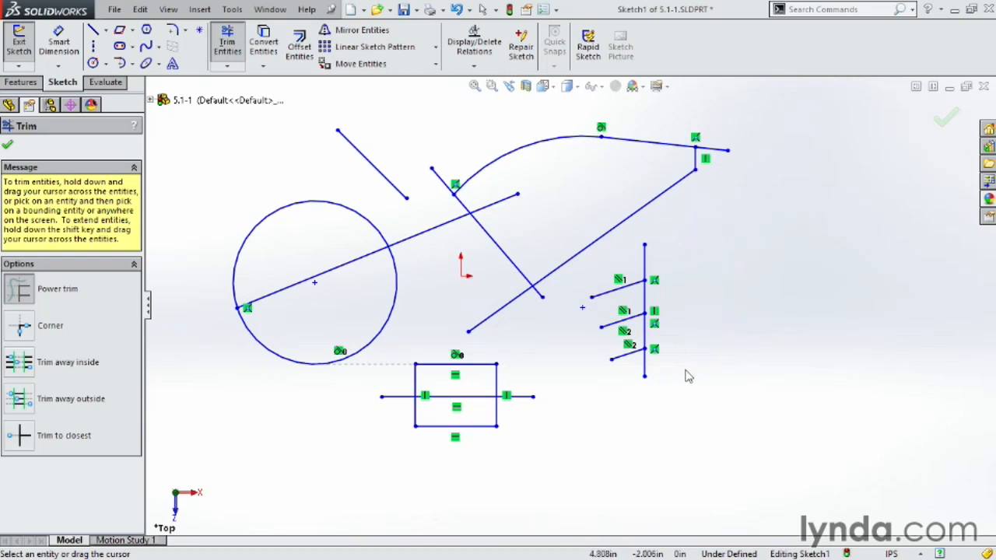
pyautogui.moveTo(721, 240)
pyautogui.mouseDown()
pyautogui.moveTo(680, 270)
pyautogui.moveTo(645, 263)
pyautogui.moveTo(674, 282)
pyautogui.moveTo(647, 306)
pyautogui.moveTo(663, 304)
pyautogui.moveTo(624, 363)
pyautogui.moveTo(665, 370)
pyautogui.moveTo(720, 359)
pyautogui.mouseUp()
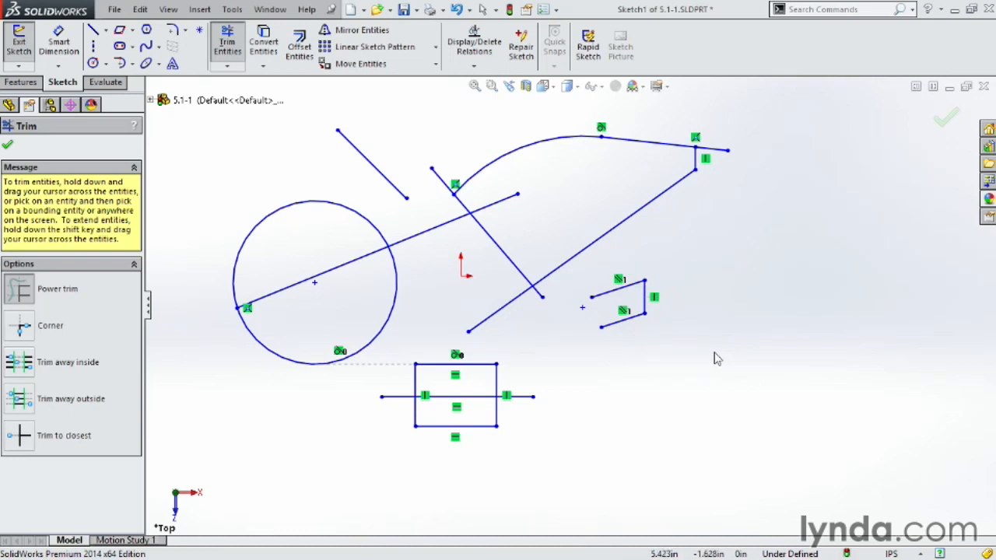
# - Power-trim the rectangle's right side and bottom, the circle's upper arc, the top arc and diagonals
pyautogui.moveTo(540, 371)
pyautogui.mouseDown()
pyautogui.moveTo(456, 394)
pyautogui.moveTo(409, 387)
pyautogui.mouseUp()
pyautogui.moveTo(473, 458); pyautogui.dragTo(469, 423)
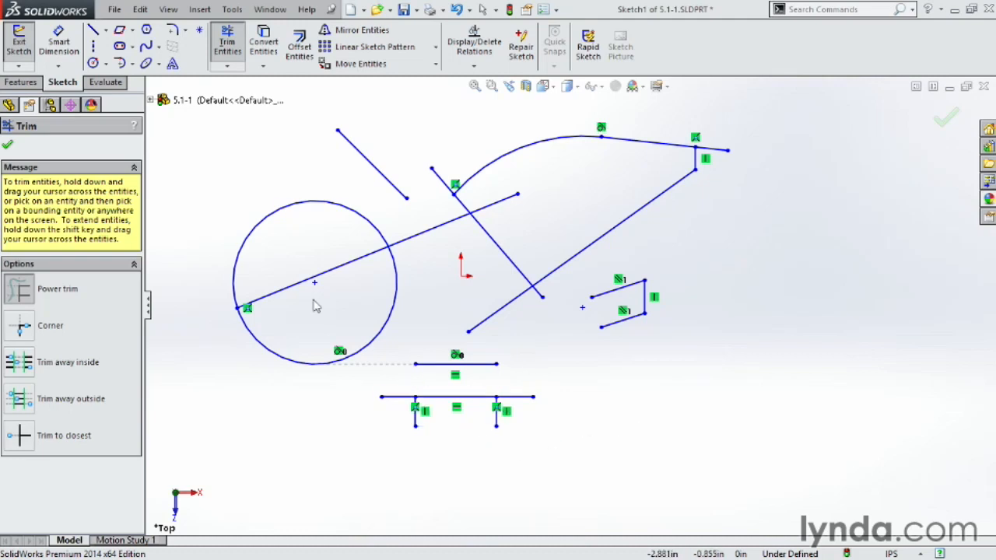
pyautogui.moveTo(340, 241)
pyautogui.mouseDown()
pyautogui.moveTo(351, 207)
pyautogui.moveTo(347, 269)
pyautogui.moveTo(359, 302)
pyautogui.mouseUp()
pyautogui.moveTo(536, 212); pyautogui.dragTo(495, 277)
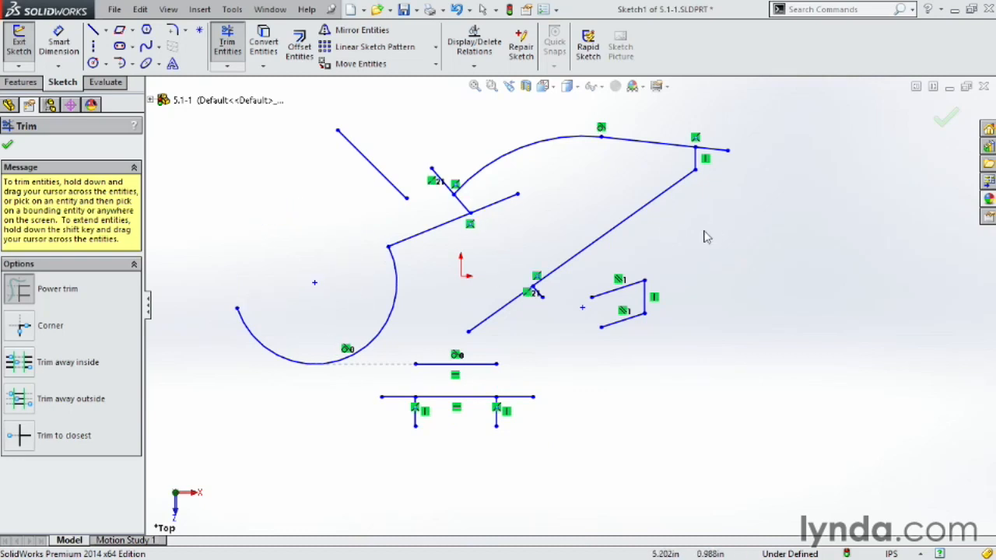
pyautogui.moveTo(732, 244)
pyautogui.mouseDown()
pyautogui.moveTo(666, 238)
pyautogui.moveTo(633, 184)
pyautogui.moveTo(648, 132)
pyautogui.moveTo(545, 167)
pyautogui.moveTo(523, 244)
pyautogui.moveTo(487, 185)
pyautogui.mouseUp()
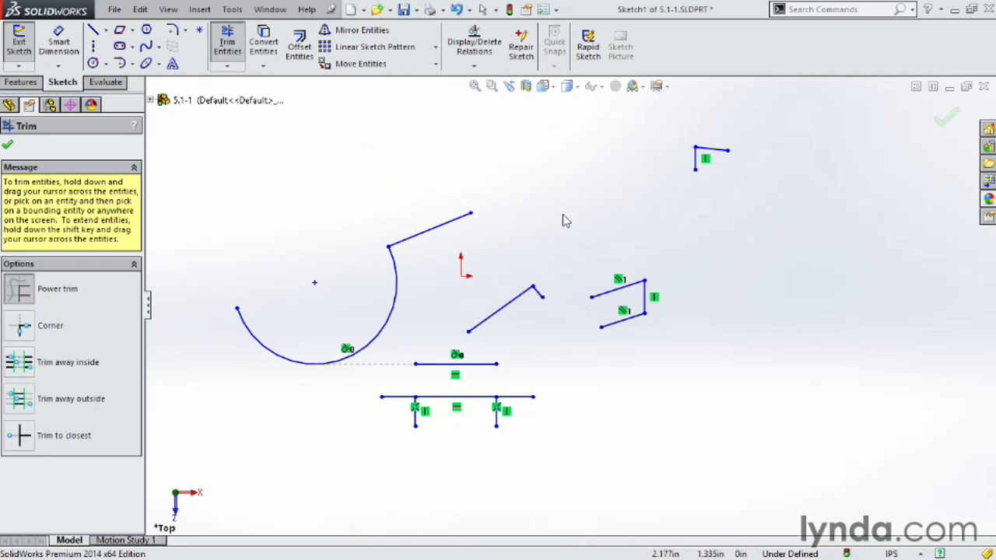